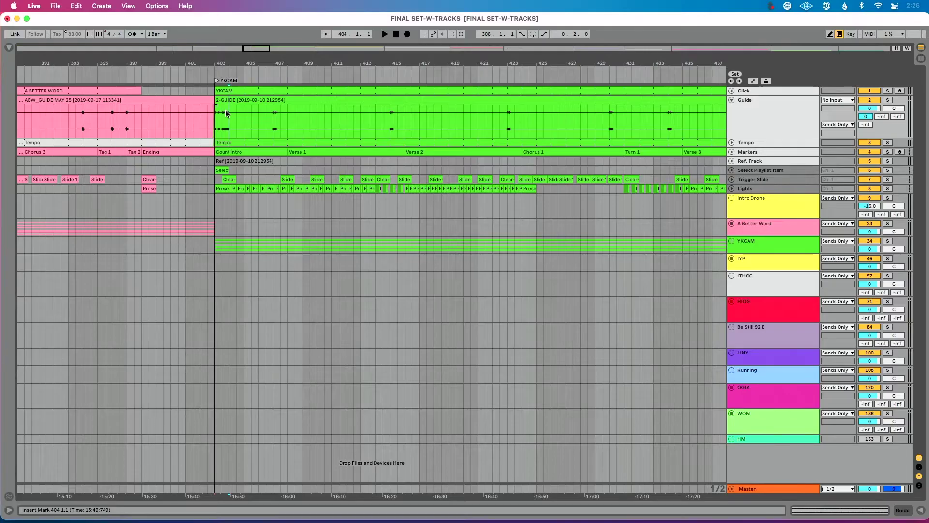
Step: Switch to Audio MIDI Setup and show the MIDI Studio window
key(super+space)
text(audio)
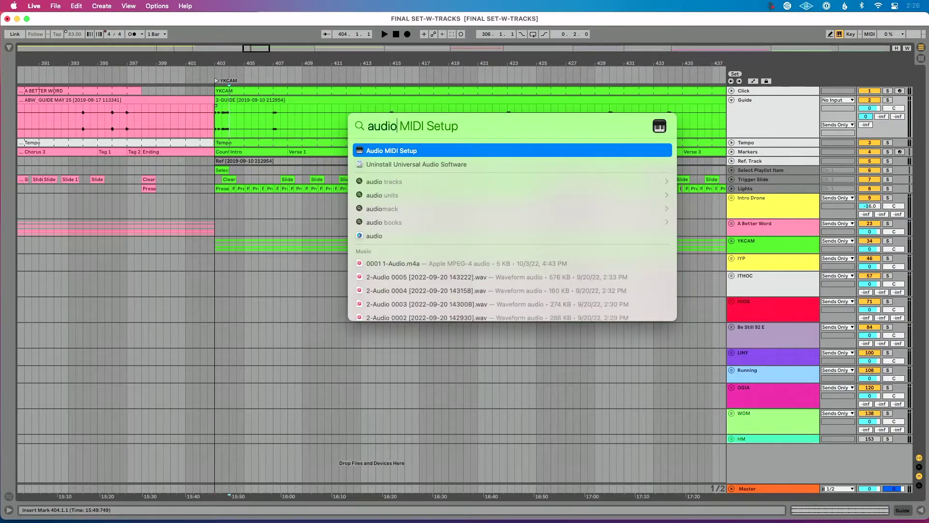
key(Return)
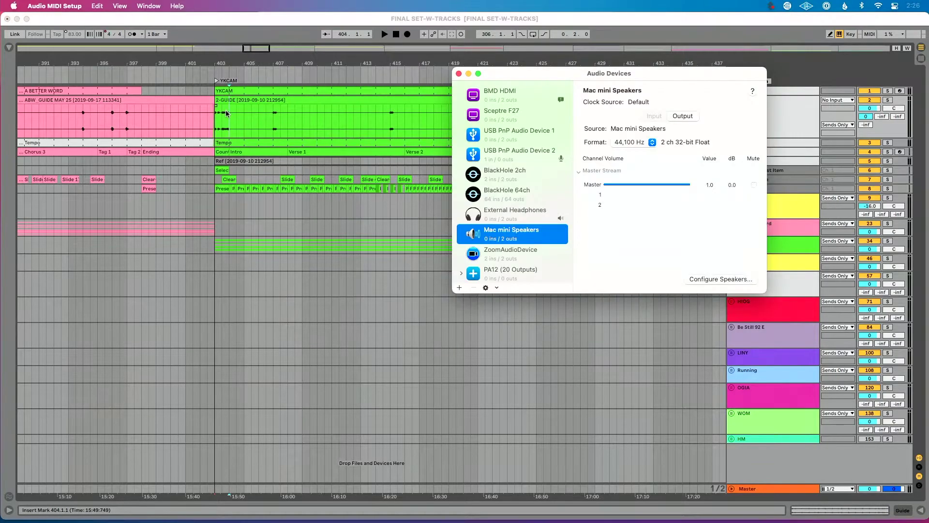
click(149, 6)
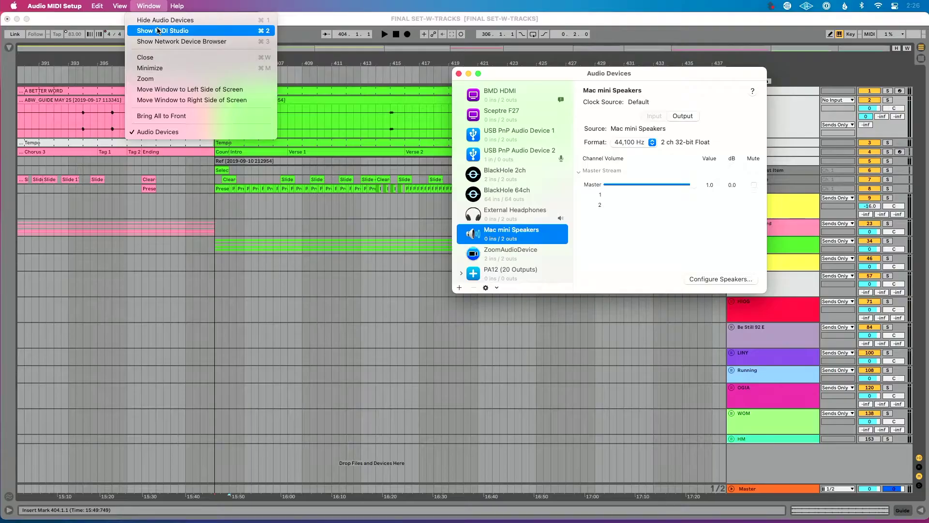
click(157, 31)
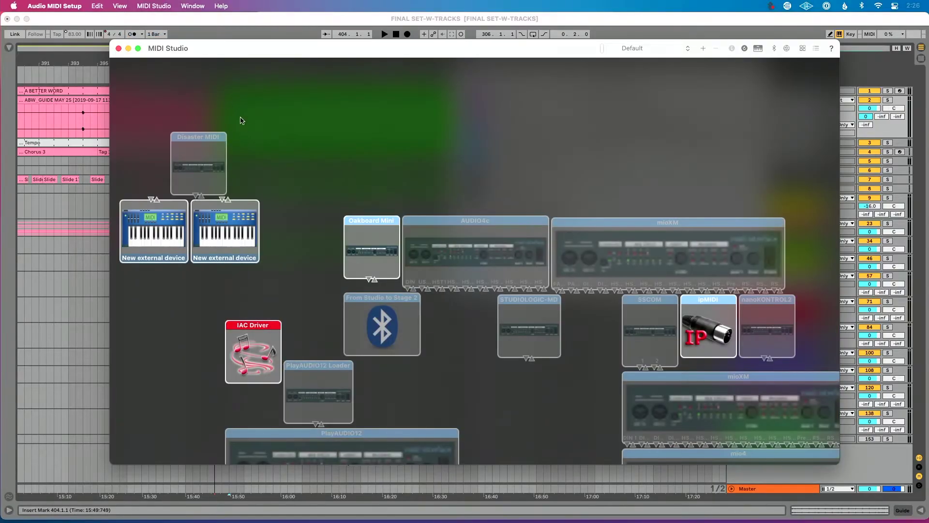
scroll(245, 126, down, 5)
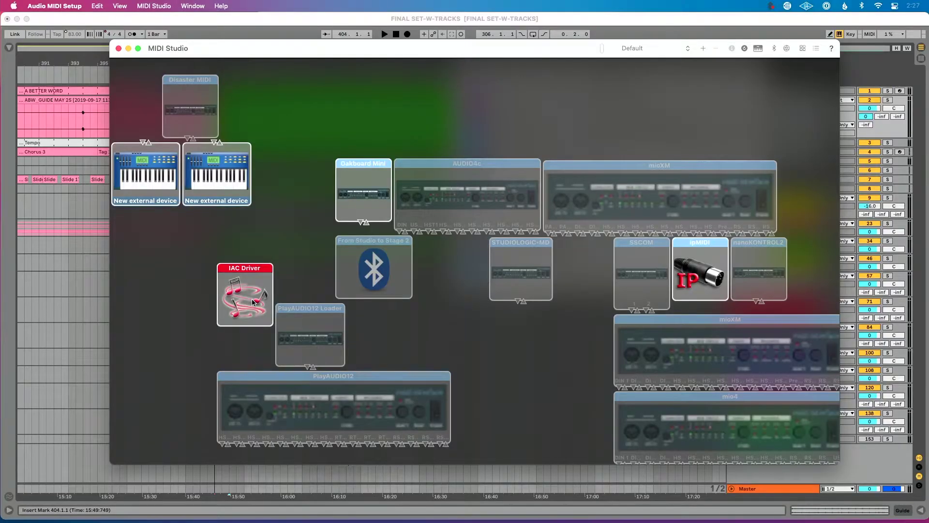
Step: Open the IAC Driver's properties and make sure the device is online
double_click(252, 302)
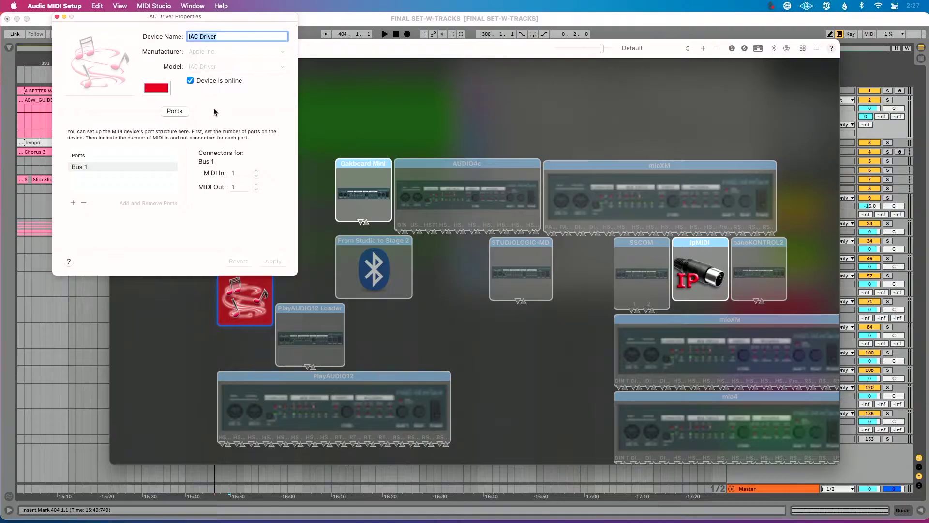
click(211, 80)
click(211, 80)
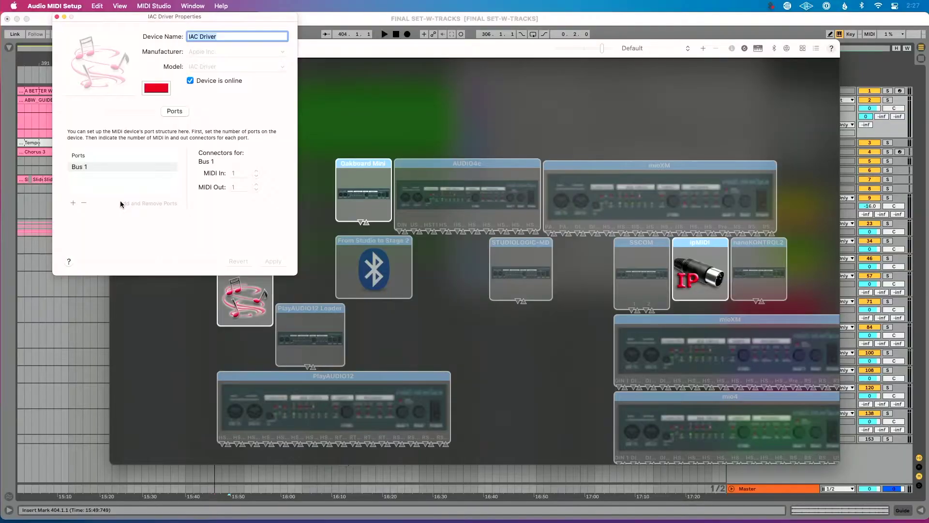
Step: Return to Ableton Live and open its preferences for Link, Tempo and MIDI
click(99, 297)
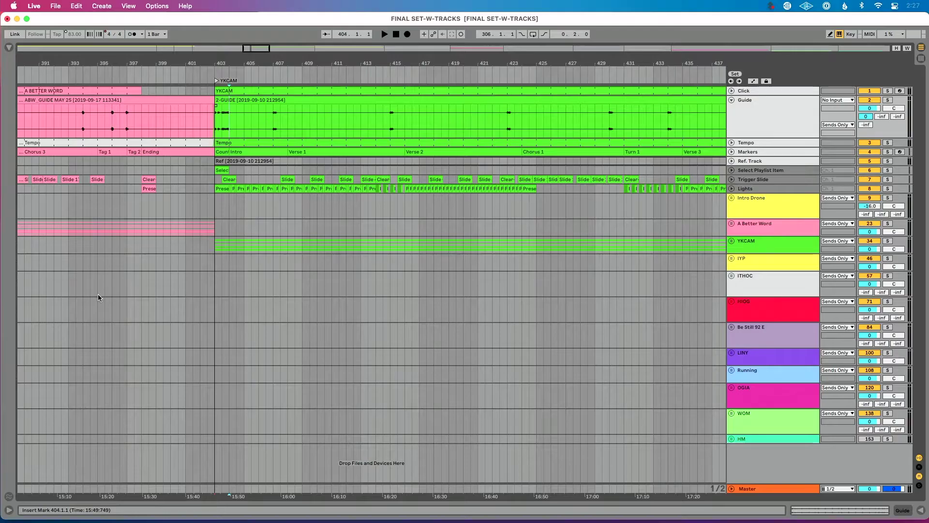
key(super+comma)
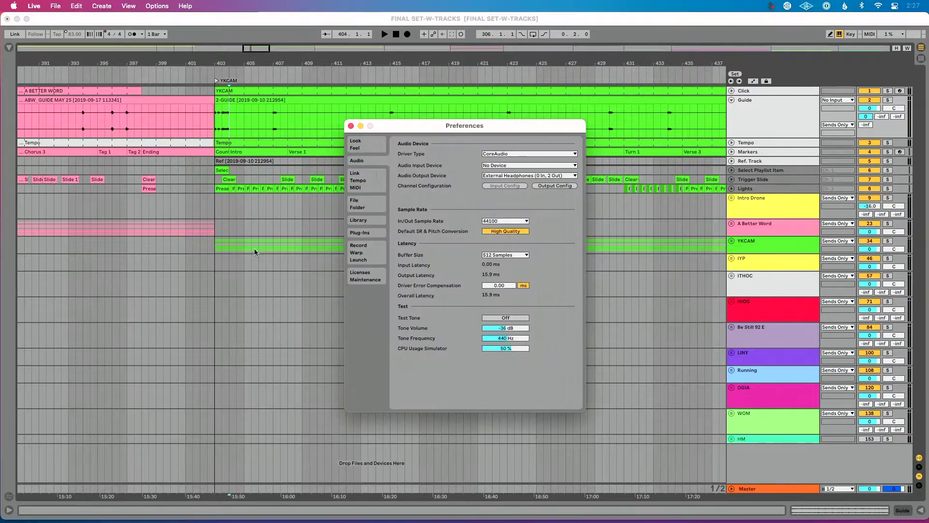
click(369, 185)
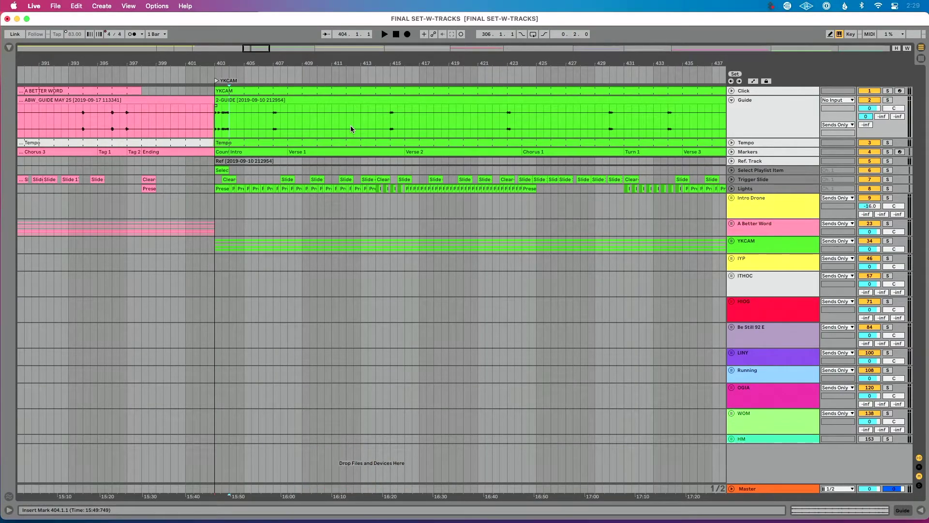
Step: Insert a MIDI track named STOP below the Guide track and route its output to IAC Driver (Bus 1)
click(103, 6)
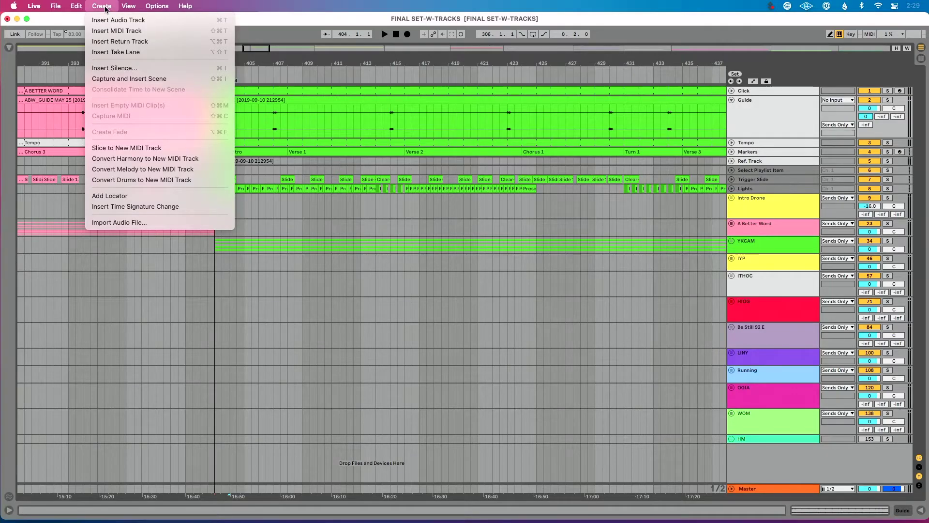
click(112, 29)
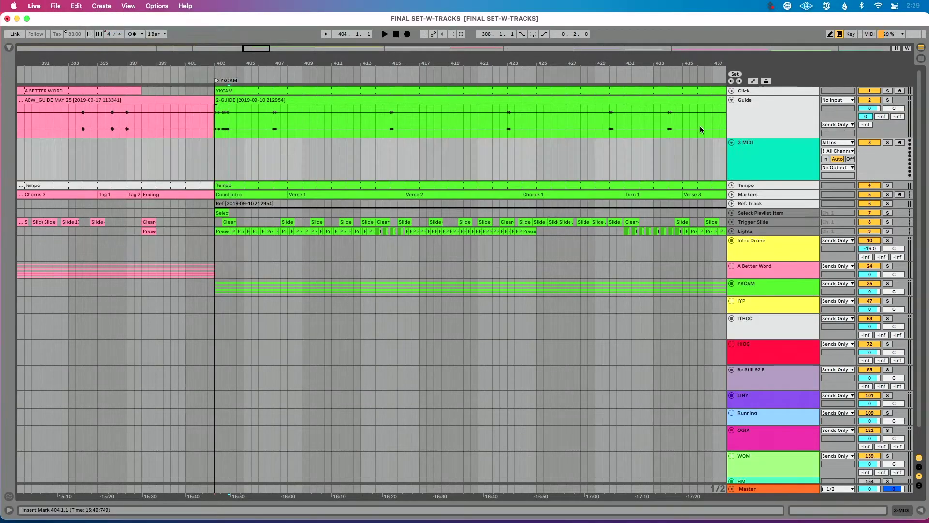
click(751, 145)
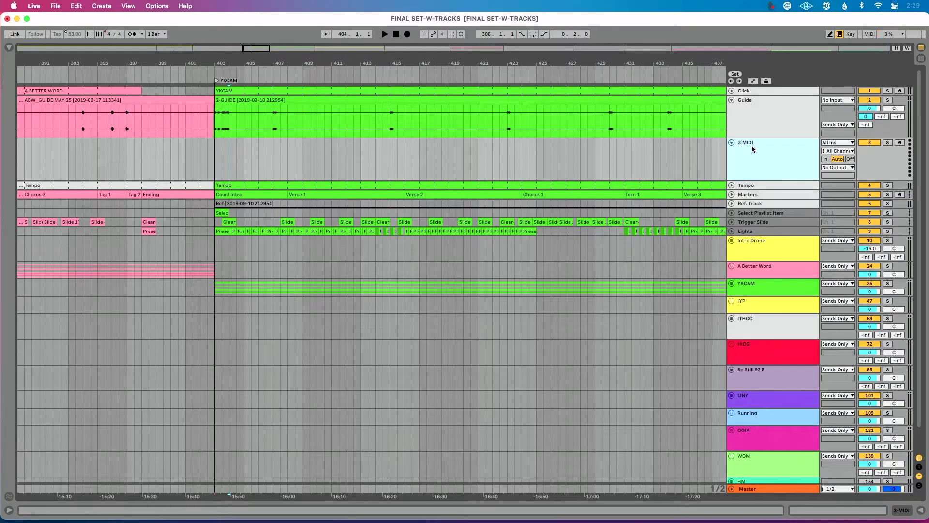
key(super+r)
text(STO)
key(Return)
click(839, 167)
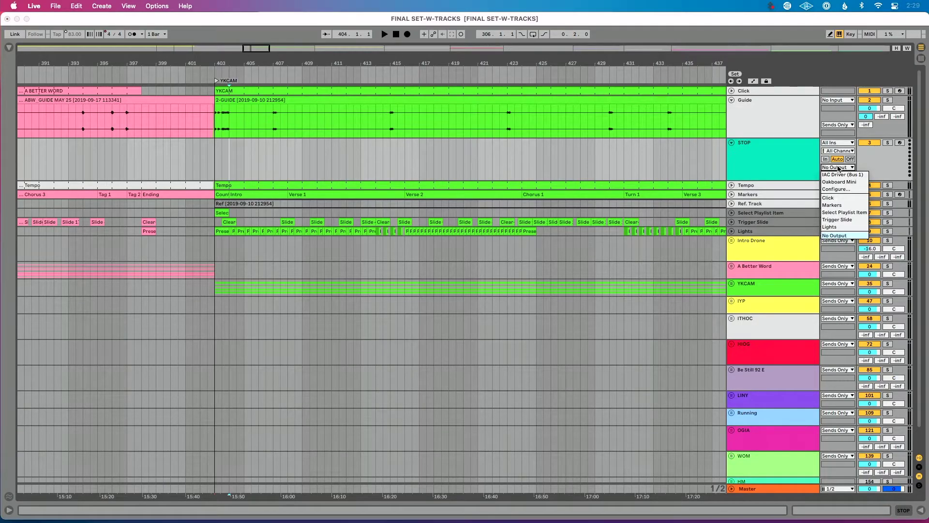
click(845, 175)
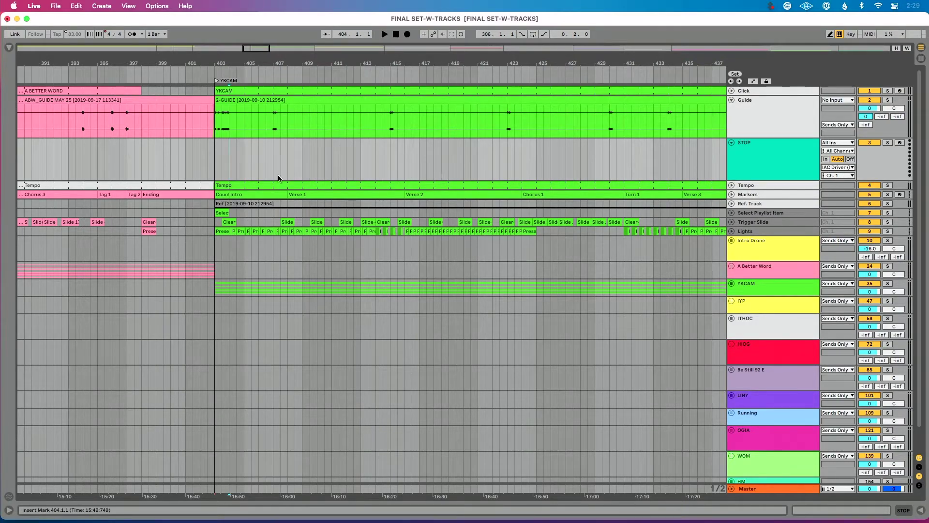
Step: Insert an empty one-bar MIDI clip at bar 402 on the STOP track, just before the YKCAM song
click(200, 168)
drag(205, 168, 212, 166)
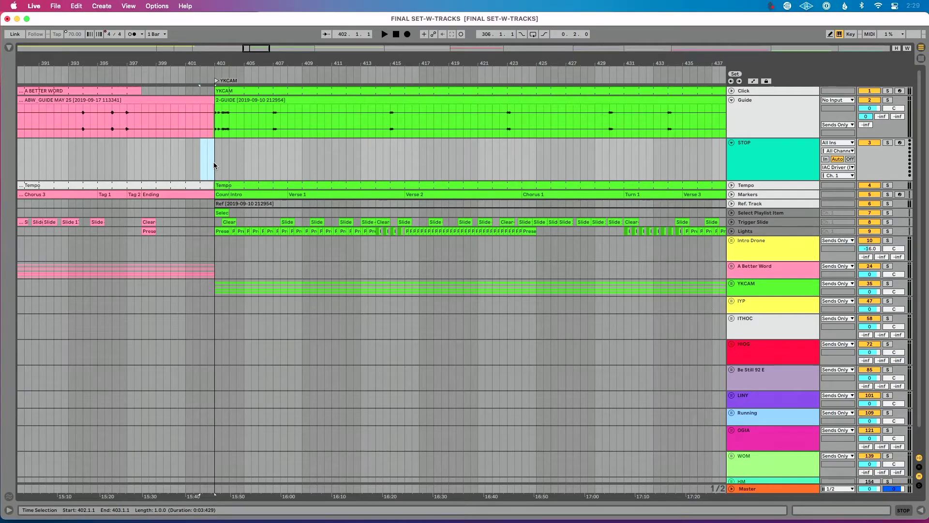
key(super+shift+m)
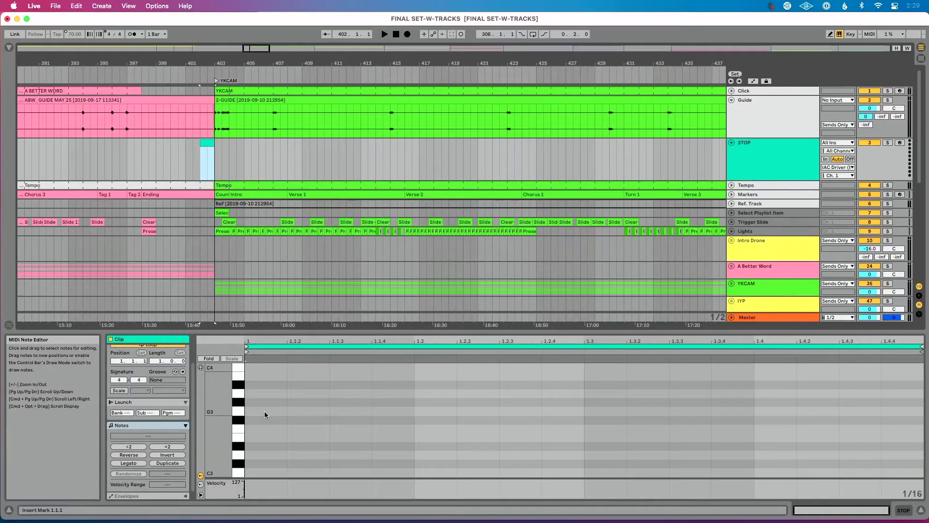
Step: Add a C-2 note at the start of the STOP clip and lengthen it to fill the whole bar
scroll(265, 415, down, 10)
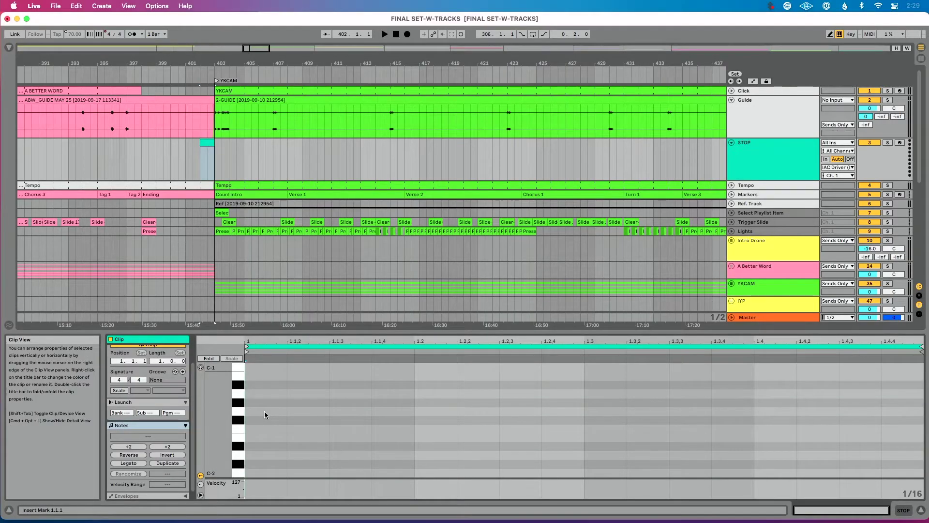
double_click(249, 472)
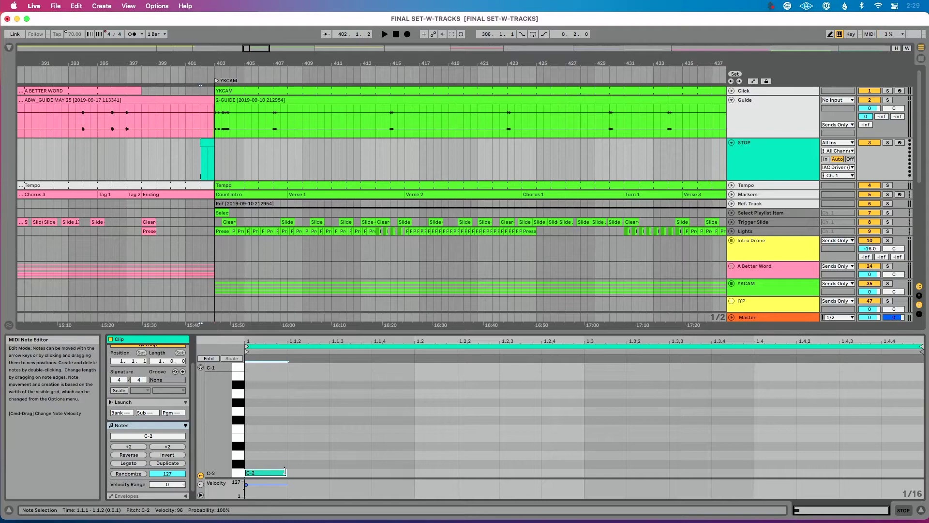
drag(286, 472, 906, 461)
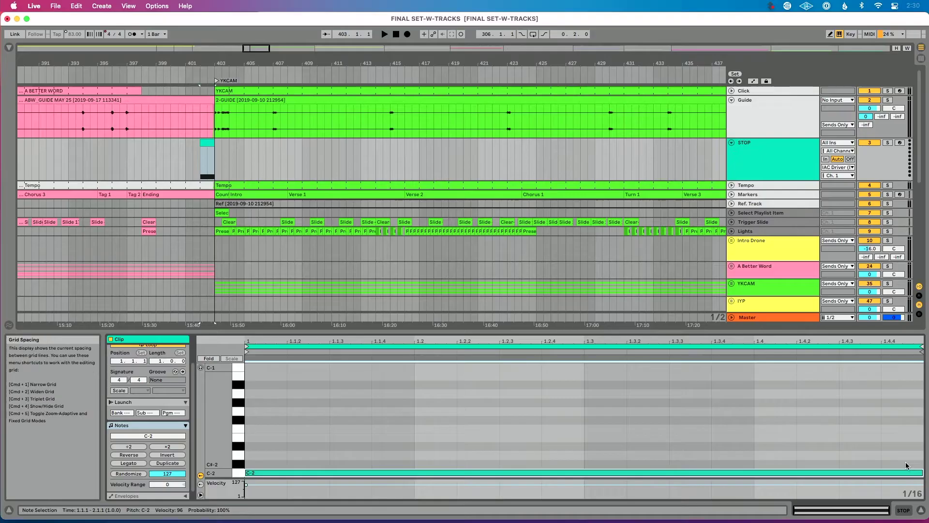
click(207, 159)
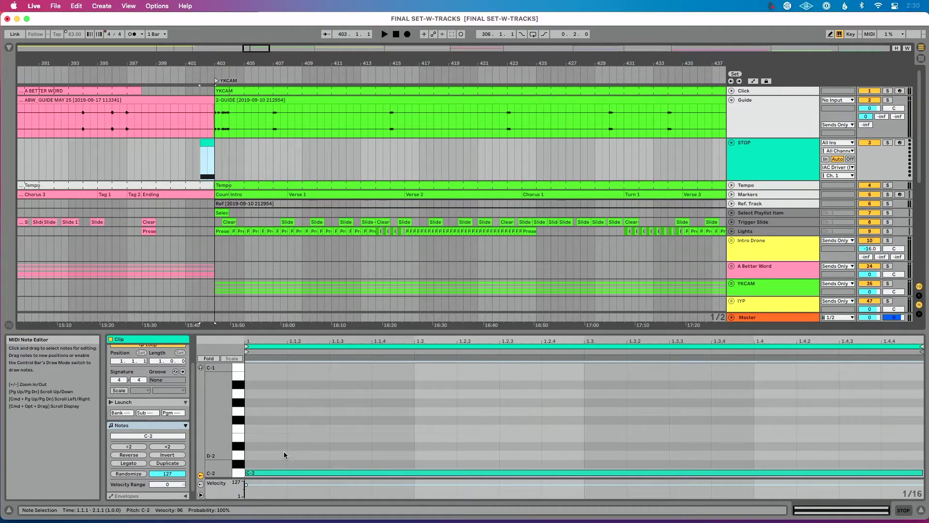
Step: Map the transport's Stop control to the STOP clip's MIDI note by letting the clip play in MIDI map mode
click(869, 35)
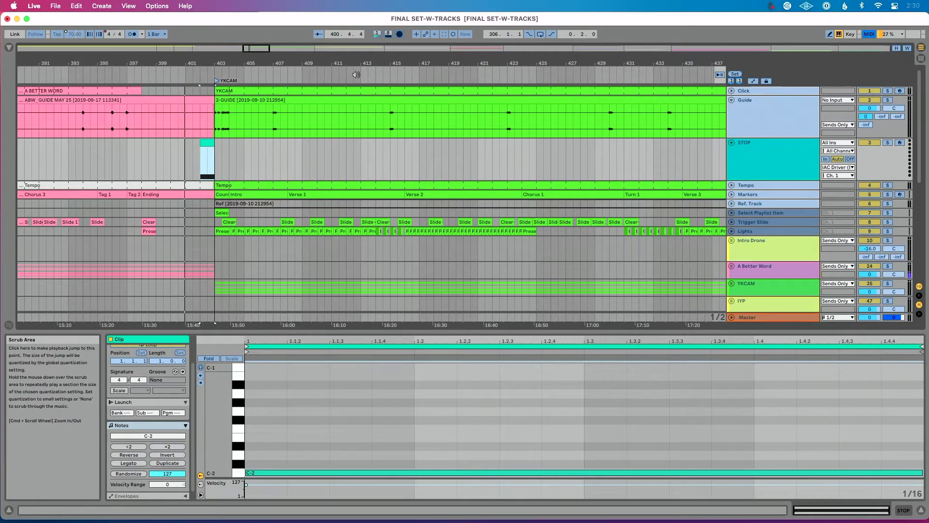
click(388, 34)
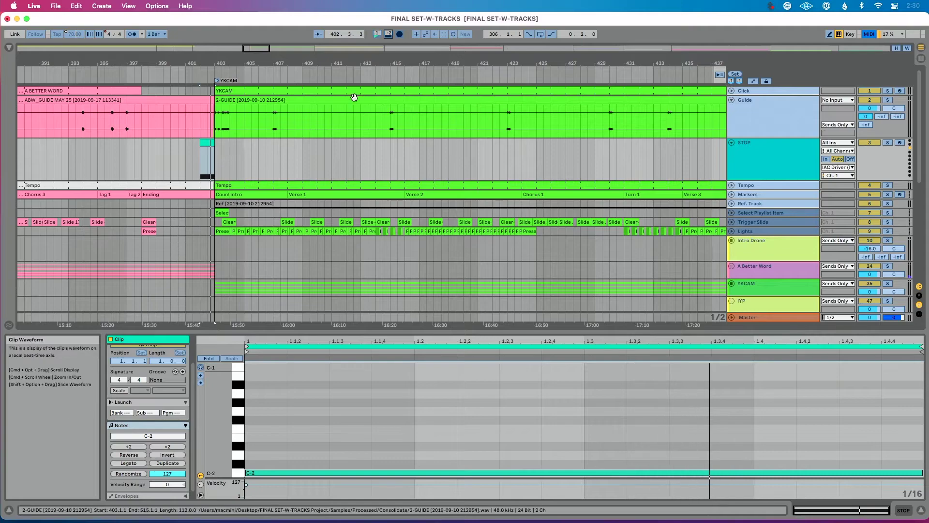
key(super+m)
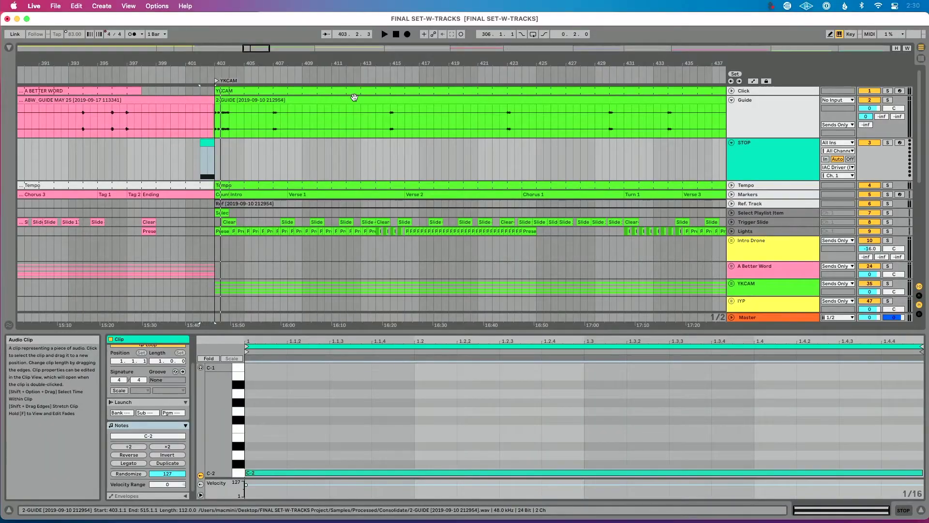
Step: Copy the STOP clip and paste it at bar 513, near the end of YKCAM before the IYP song
click(210, 141)
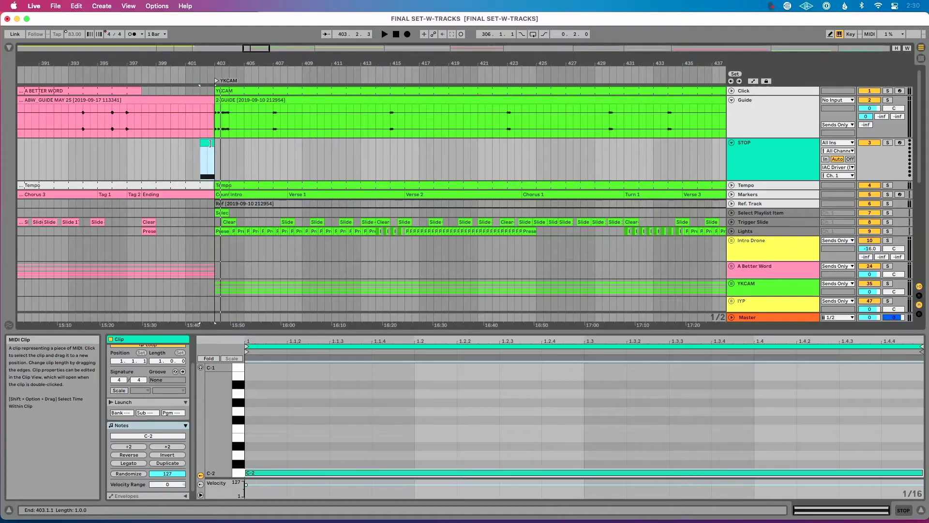
scroll(319, 150, right, 15)
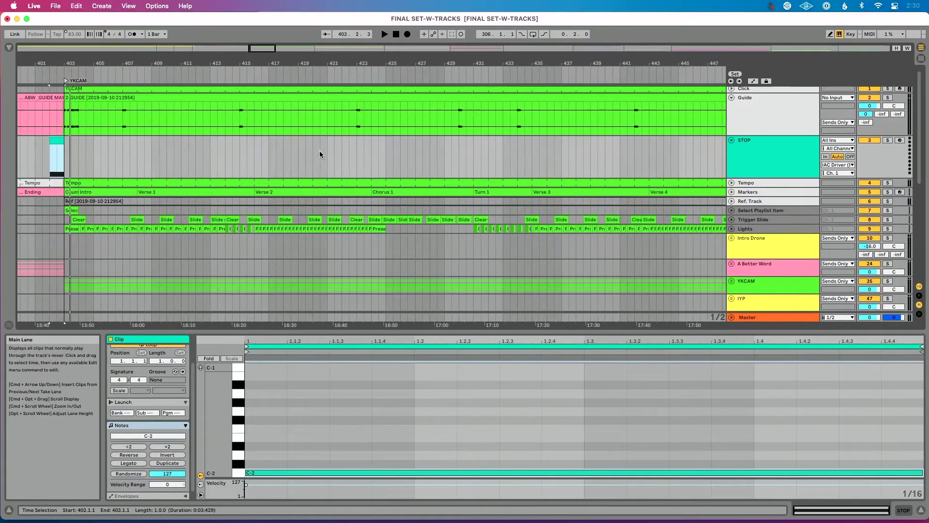
scroll(320, 154, right, 3)
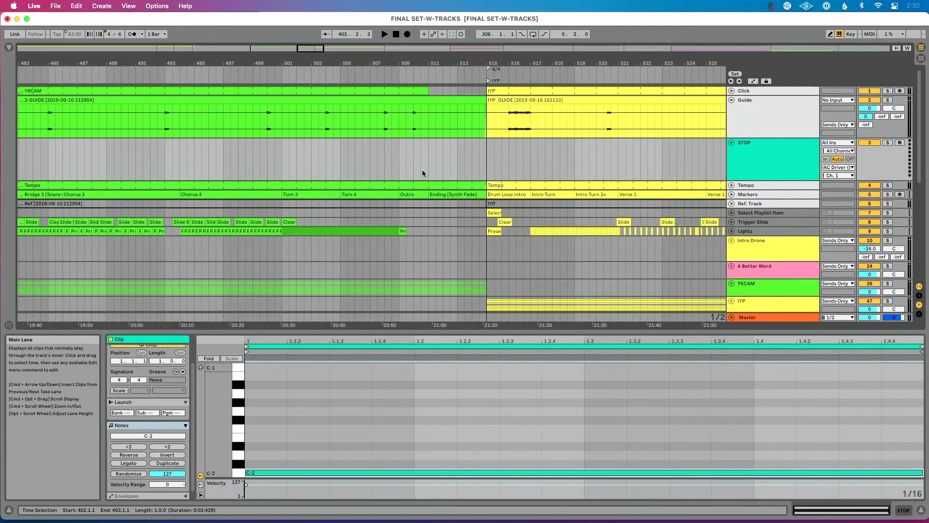
click(459, 173)
key(super+v)
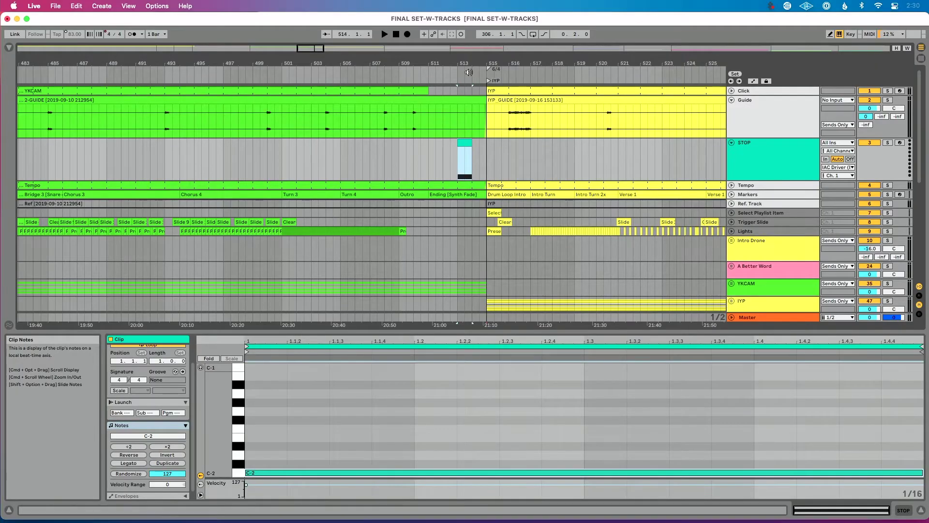
Step: Play the arrangement from just before the STOP clip at bar 402 to test the automatic stop
drag(487, 63, 486, 65)
scroll(487, 66, left, 20)
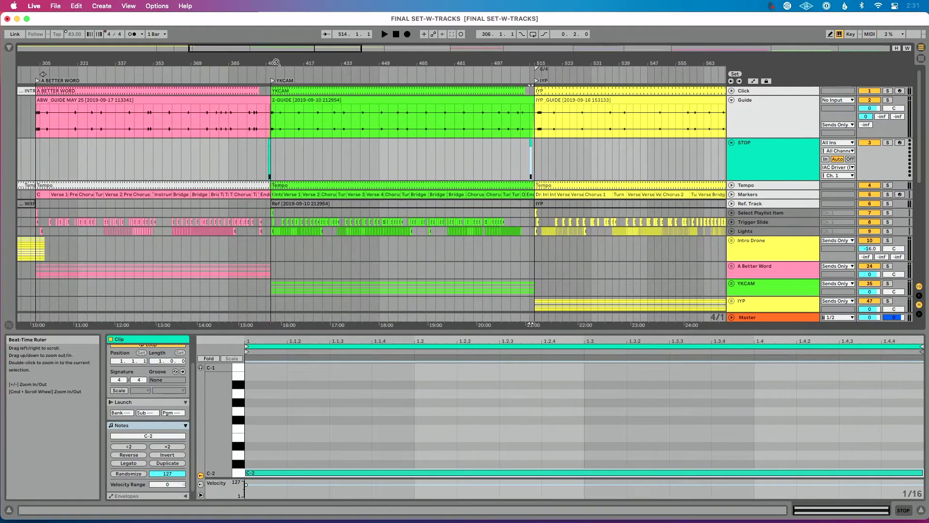
drag(283, 63, 362, 68)
click(362, 71)
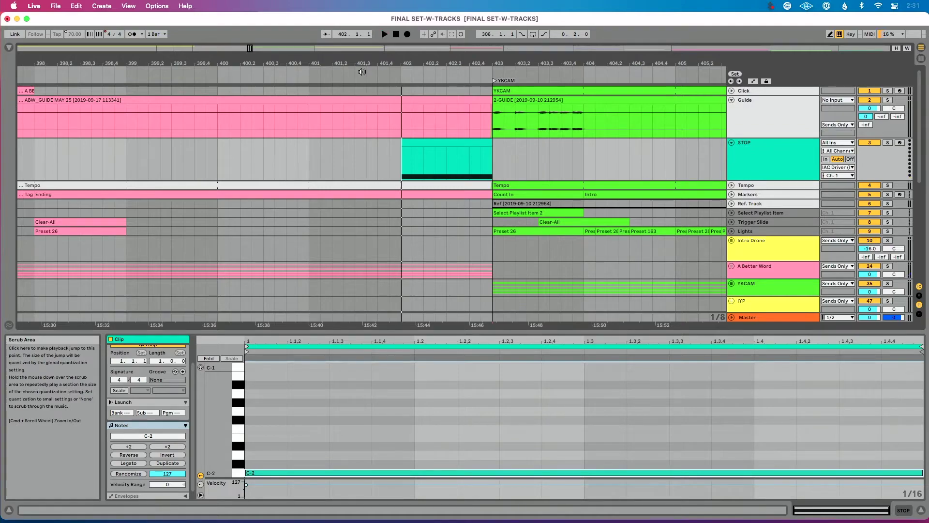
Step: Play the arrangement from about bar 511 to test the STOP clip ahead of the IYP song
scroll(446, 121, down, 10)
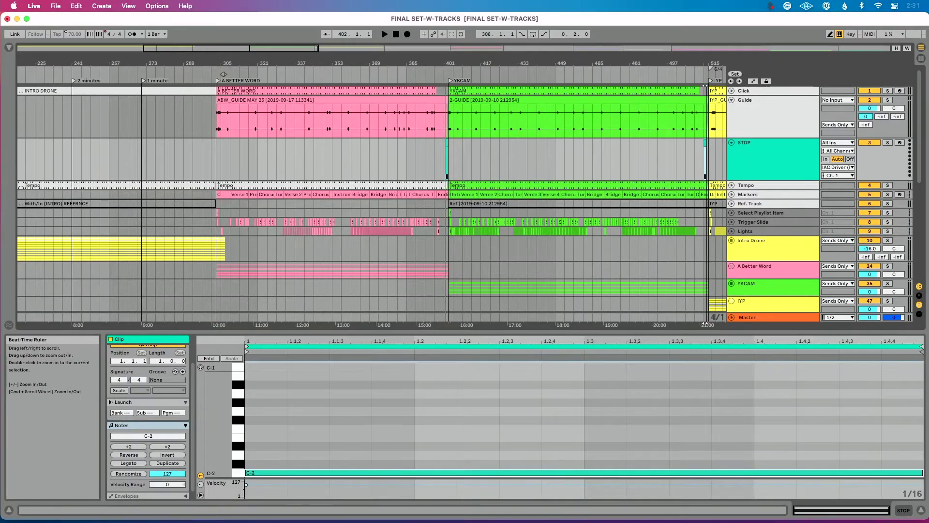
drag(224, 73, 635, 58)
click(607, 72)
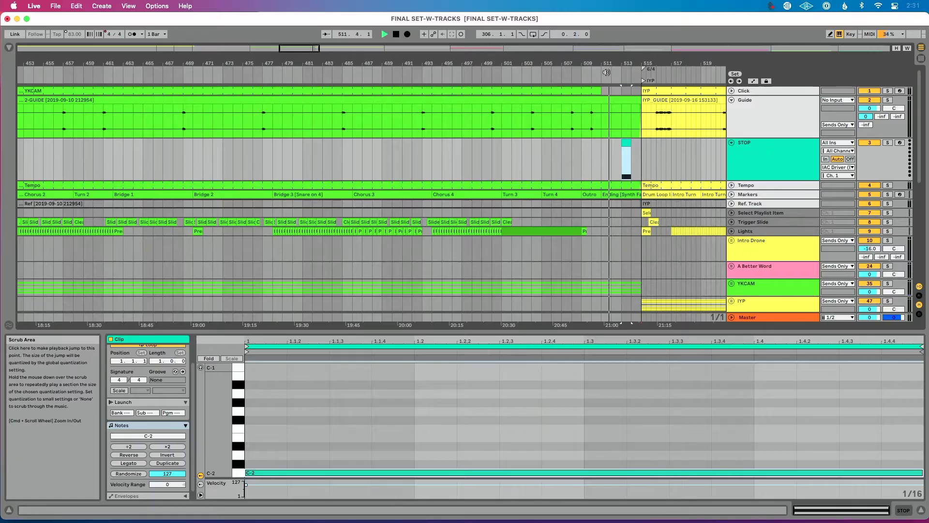
drag(627, 58, 544, 58)
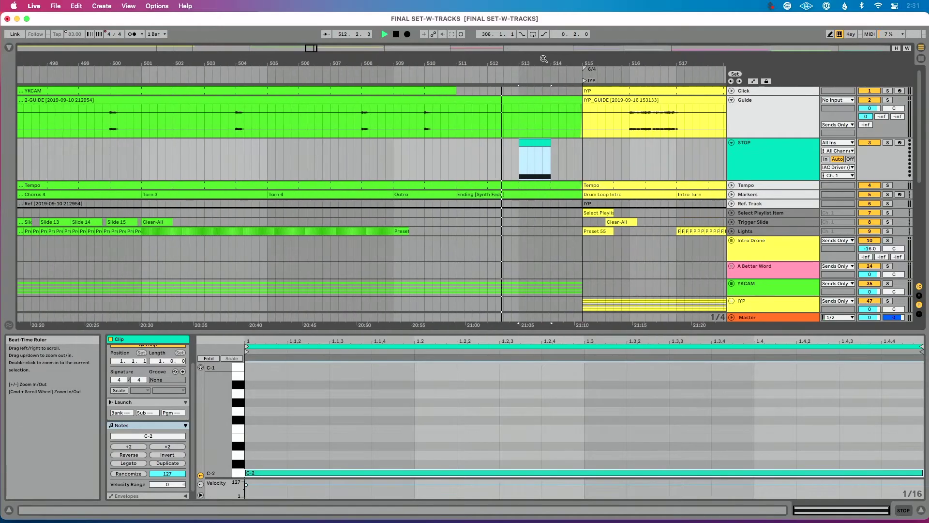
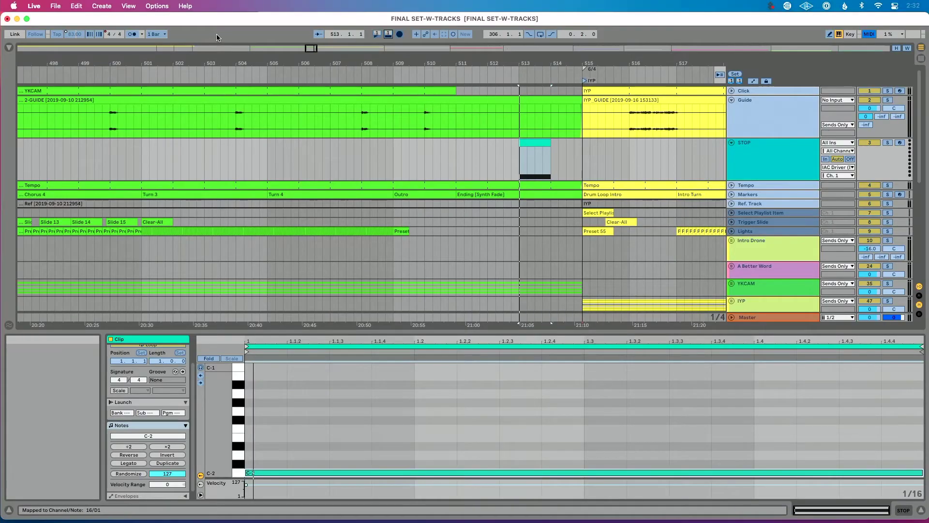
Step: Show the list of MIDI mappings to review the note assigned to the transport's Stop control
click(10, 50)
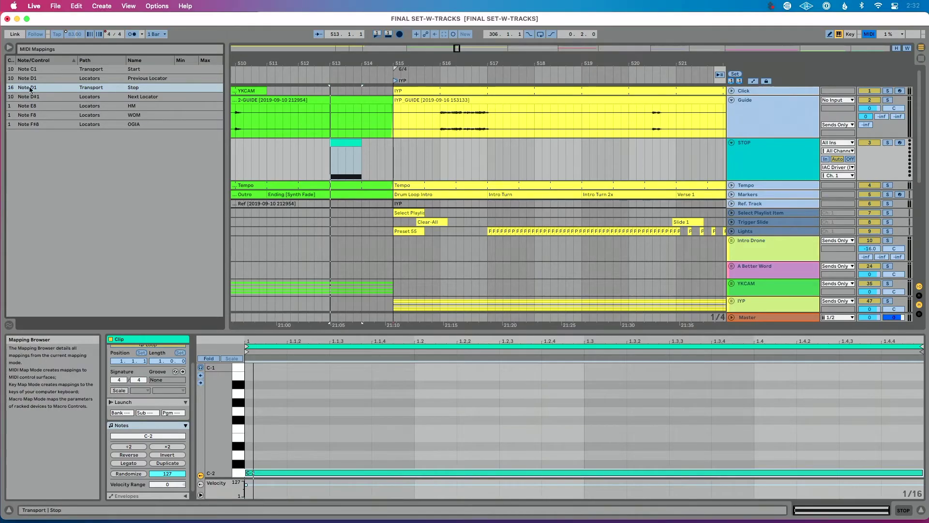
Step: Leave MIDI mapping mode and set the STOP track's MIDI output channel to Ch. 16
key(super+m)
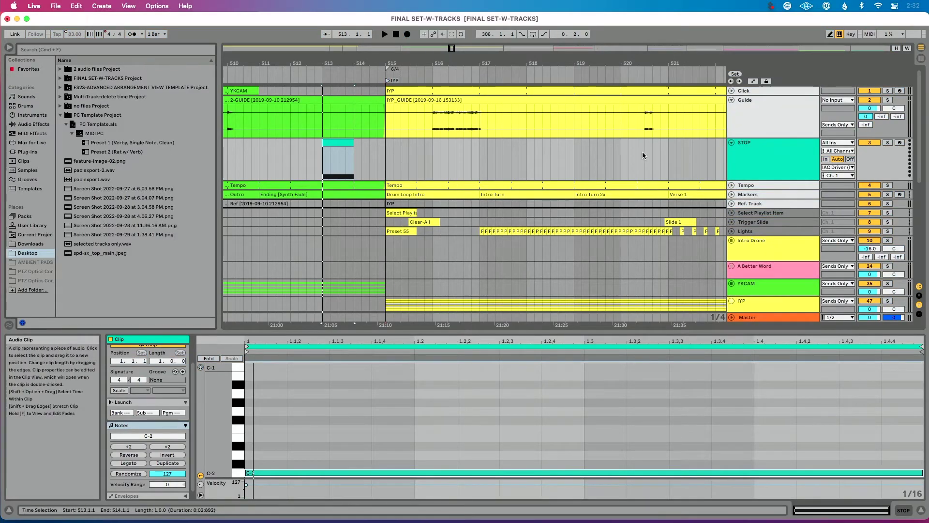
click(760, 150)
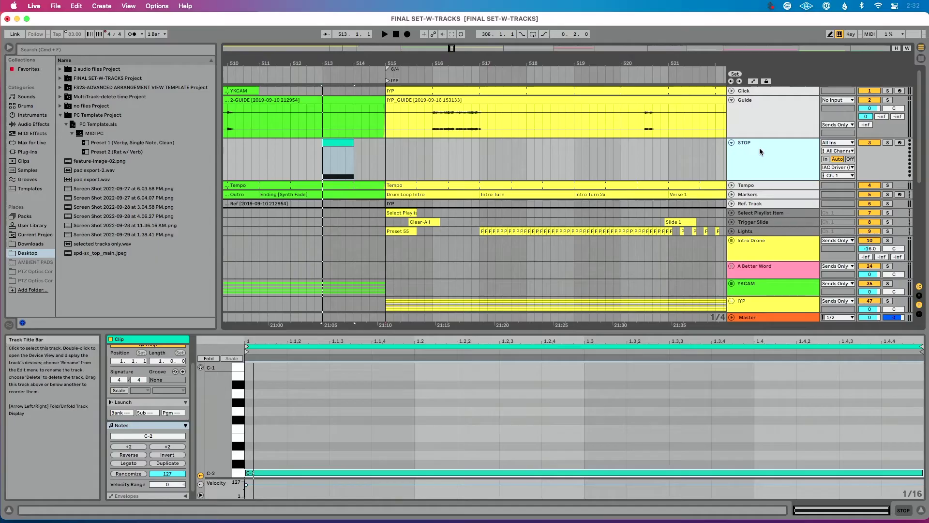
click(836, 176)
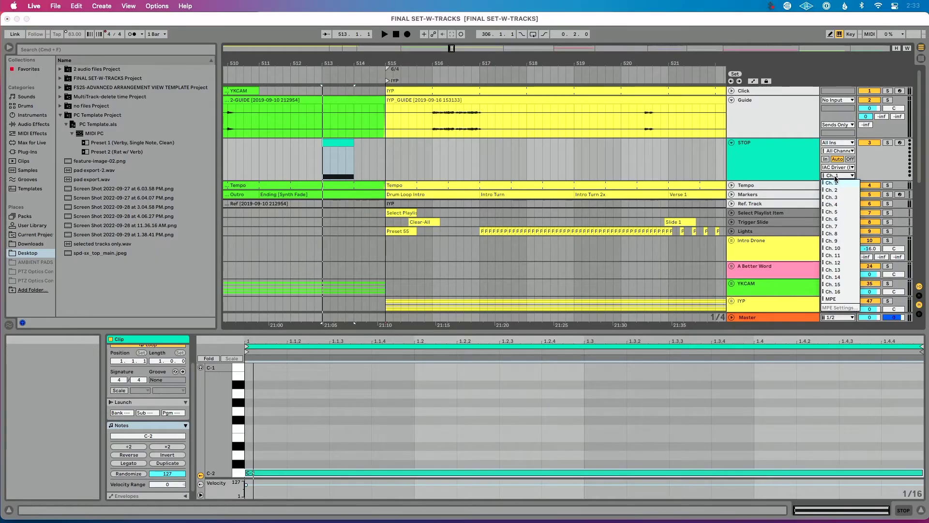
click(834, 292)
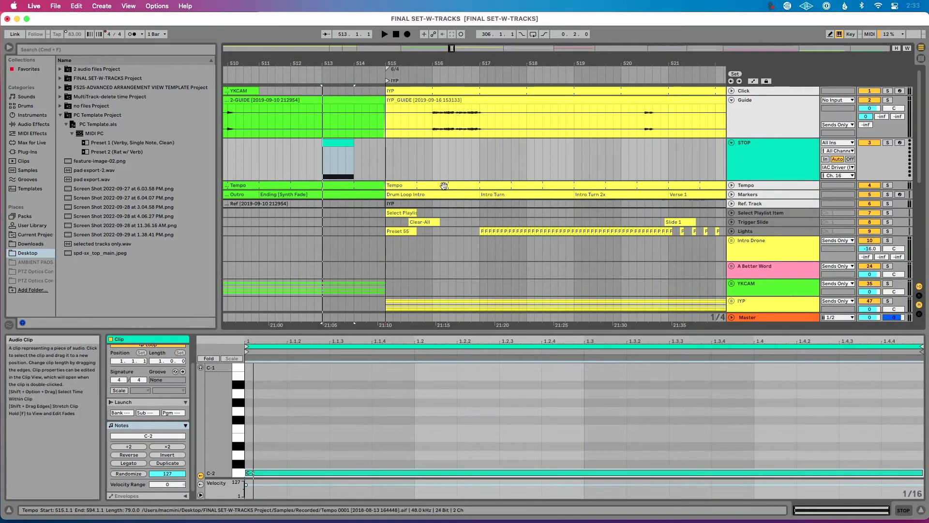
Step: Transpose the note in the STOP clip at bar 402, just before YKCAM, to D1
click(333, 141)
scroll(360, 150, left, 10)
scroll(360, 151, left, 15)
scroll(360, 150, left, 6)
click(392, 143)
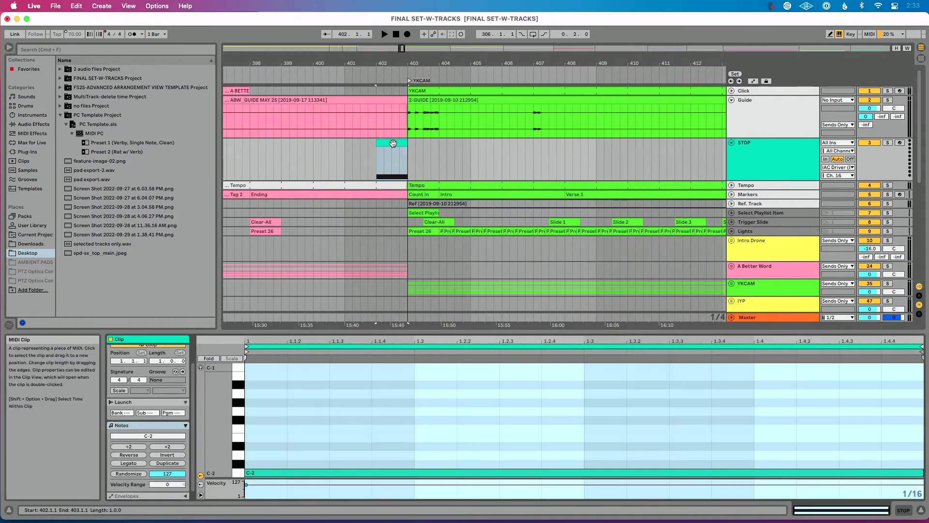
click(265, 476)
drag(266, 476, 265, 458)
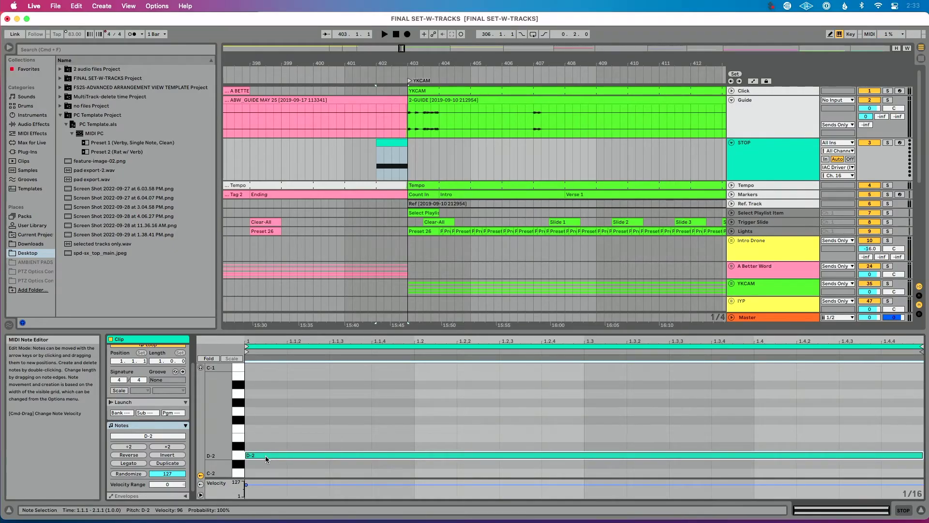
key(shift+Up)
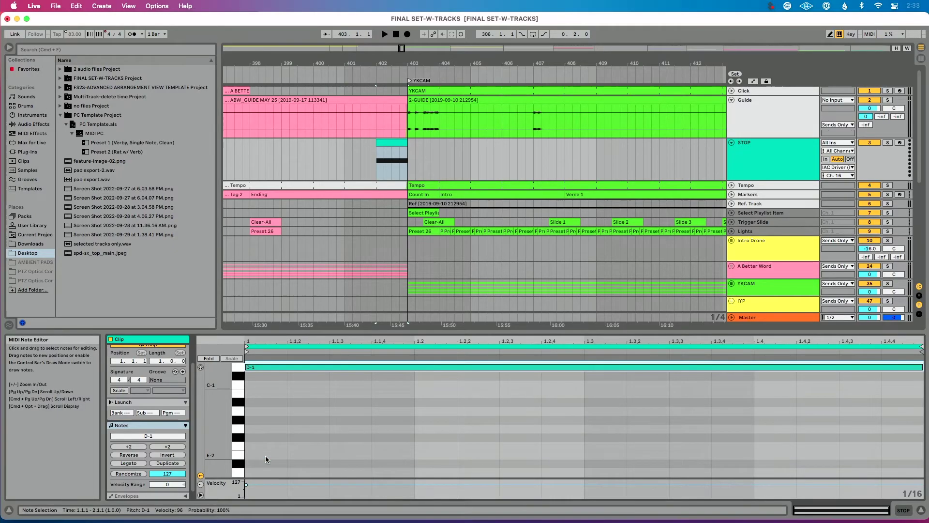
scroll(265, 455, up, 2)
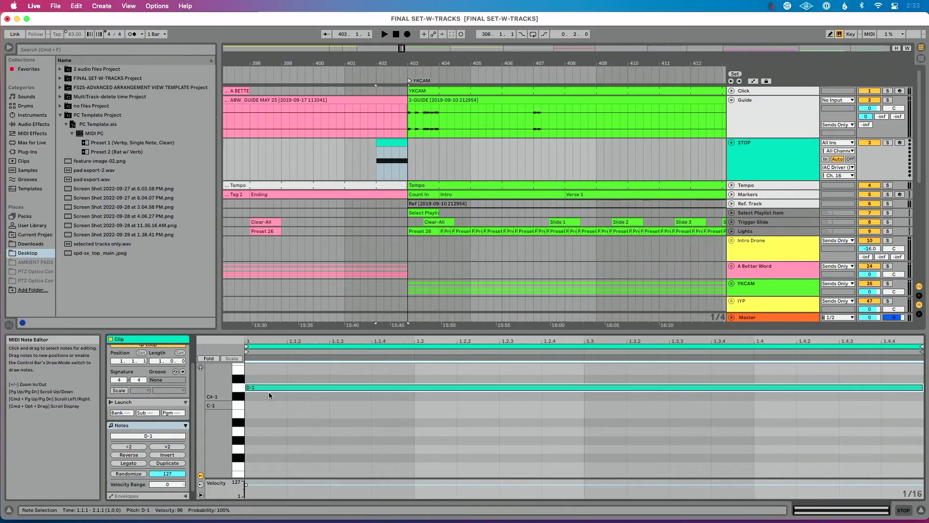
key(shift+Up)
key(shift+Up)
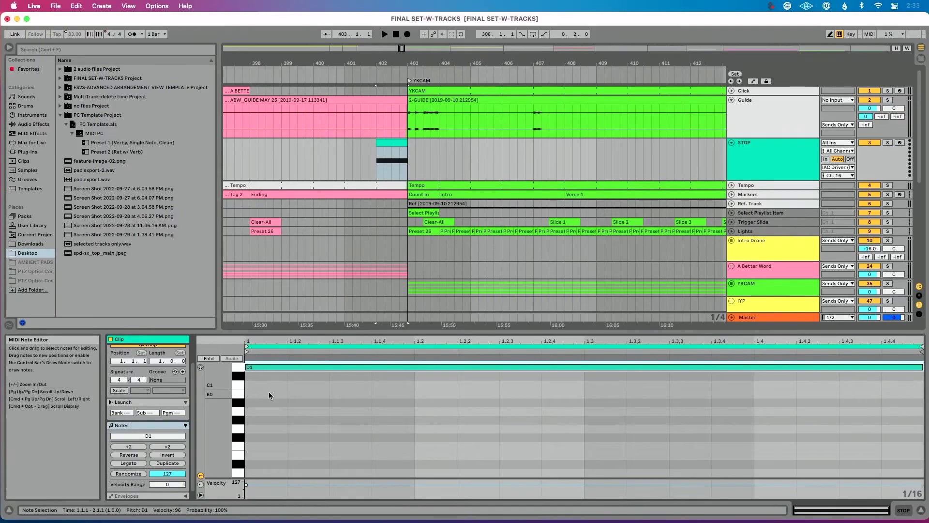
Step: Check the channel and note of the transport's Stop mapping against the STOP clip, and leave MIDI mapping mode
key(super+m)
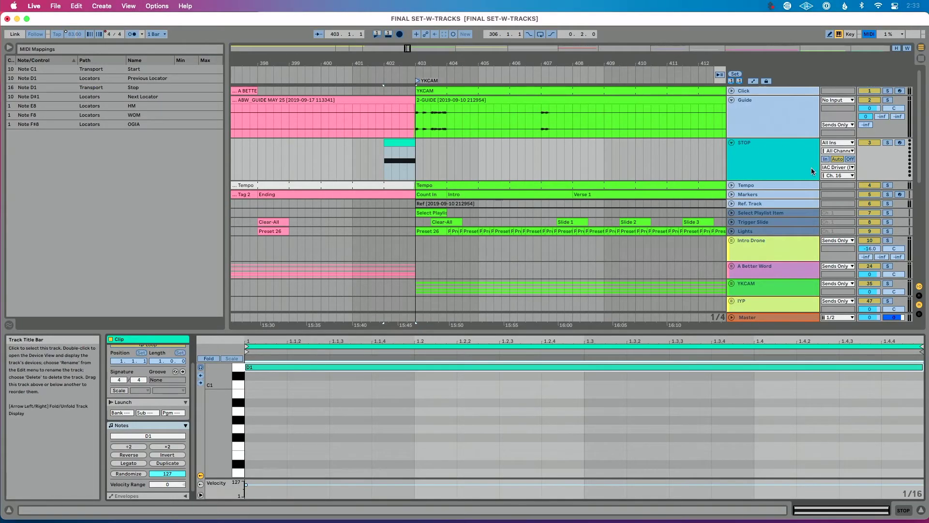
click(62, 91)
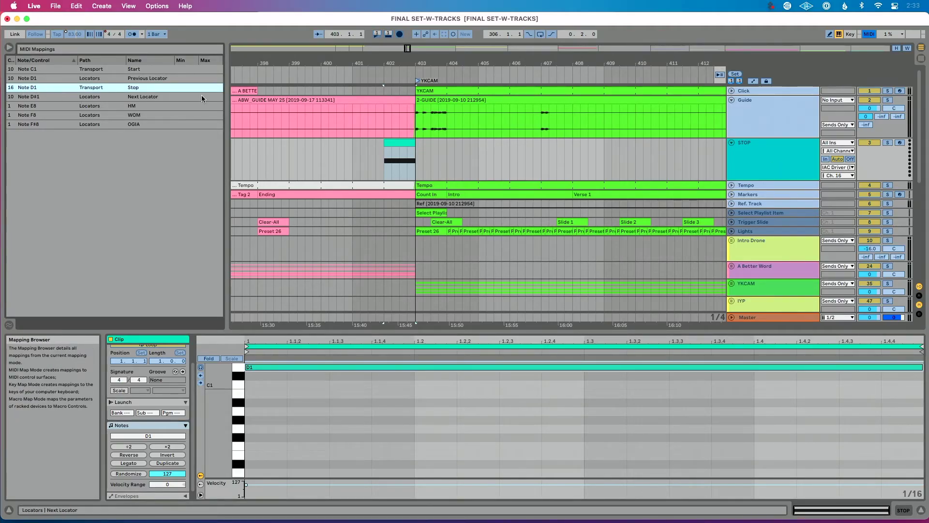
key(super+m)
Step: Select the STOP clip at bar 402, just before the YKCAM song
drag(409, 66, 409, 72)
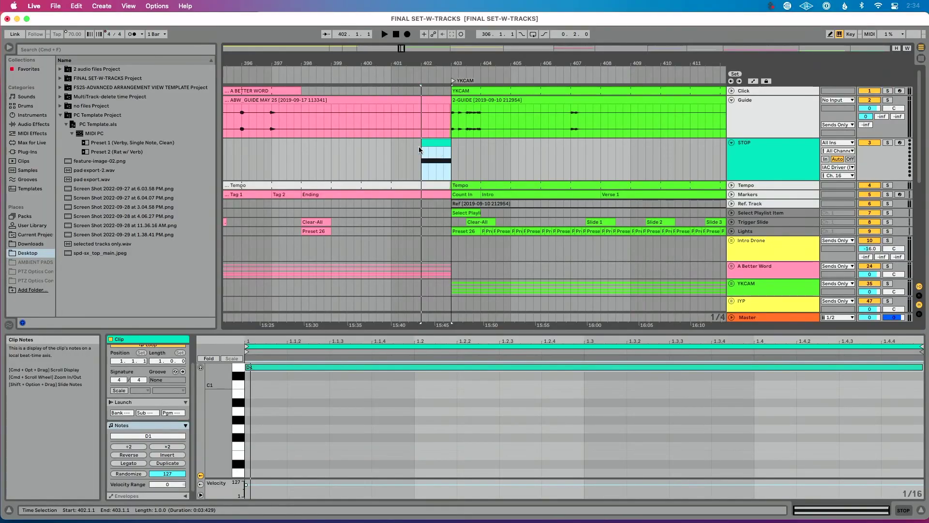
click(433, 144)
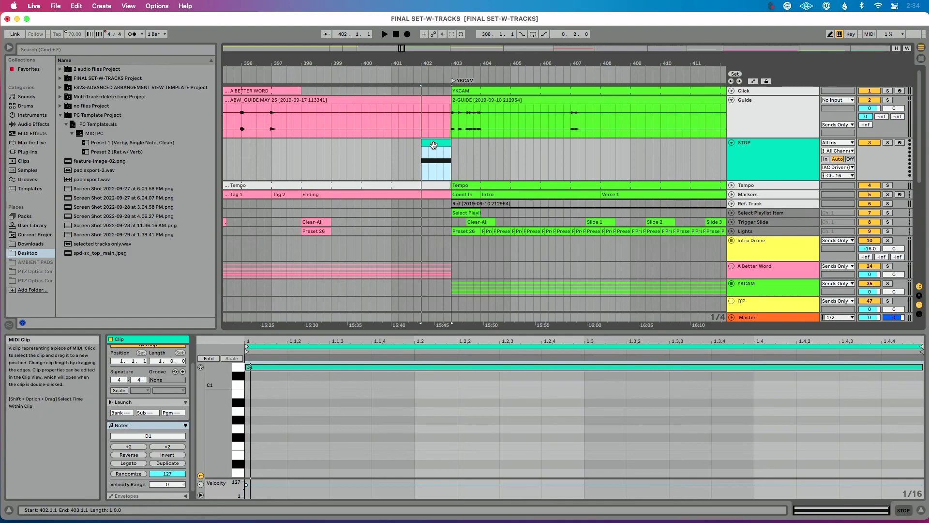